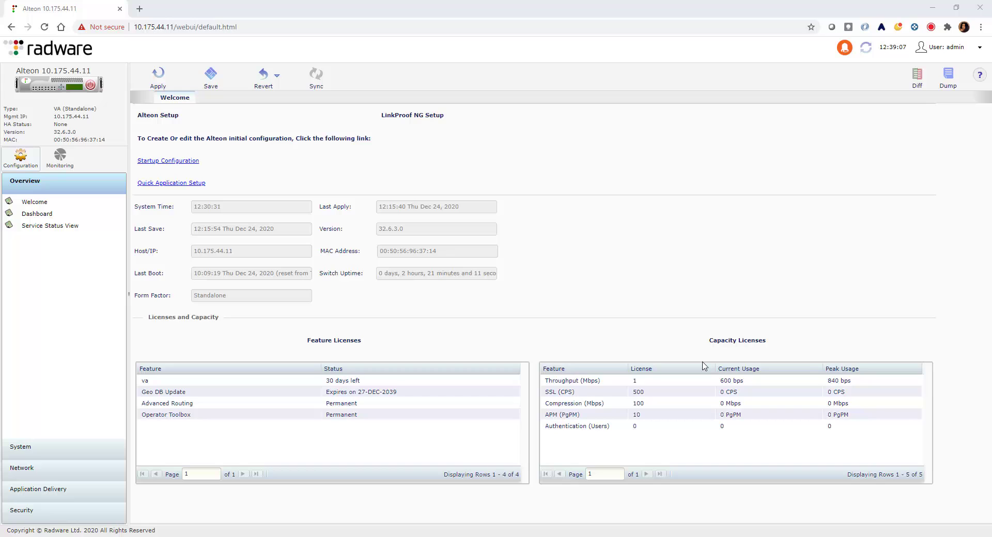
Go to the Bot Manager security settings, check its linked portal, and enable Bot Manager protection on the Alteon device.
click(65, 513)
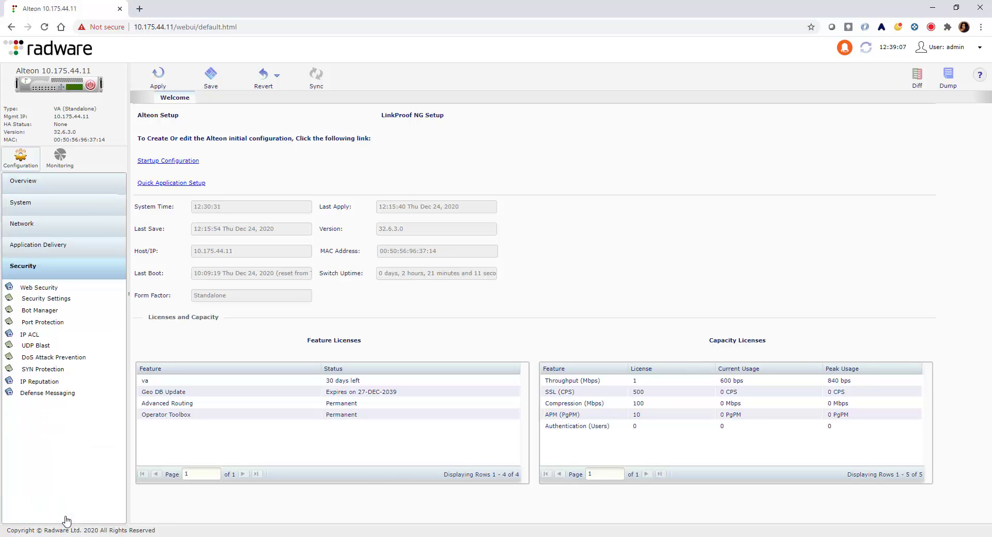
click(33, 311)
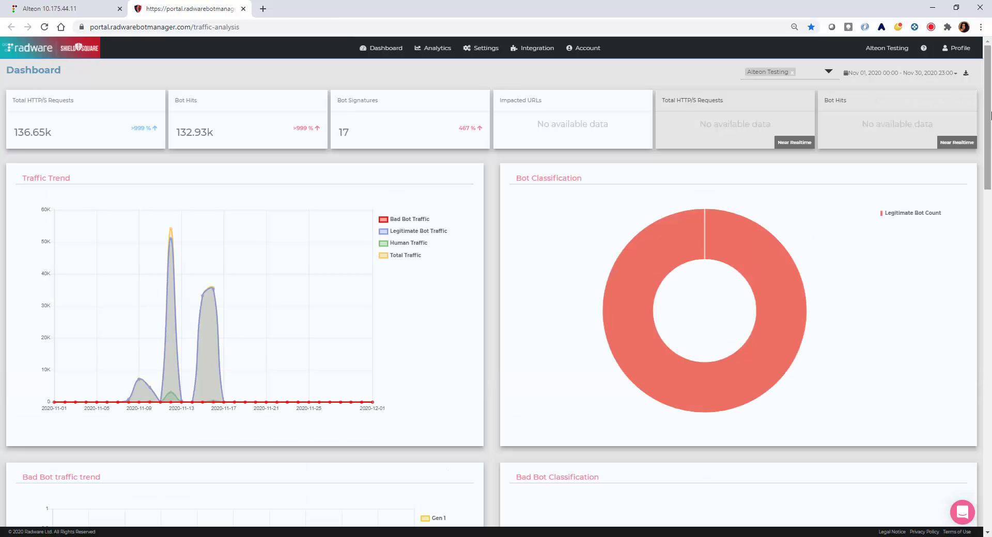
click(62, 9)
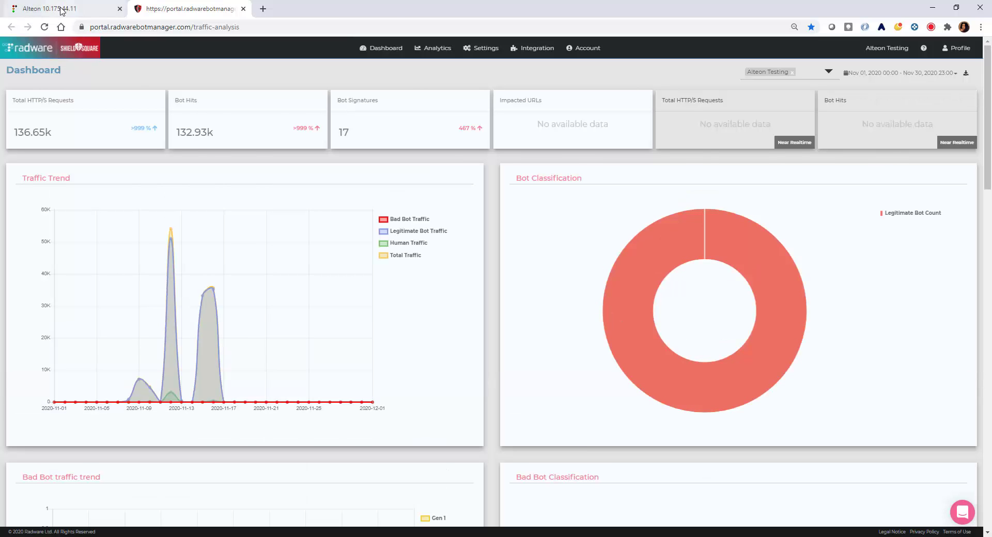
click(137, 115)
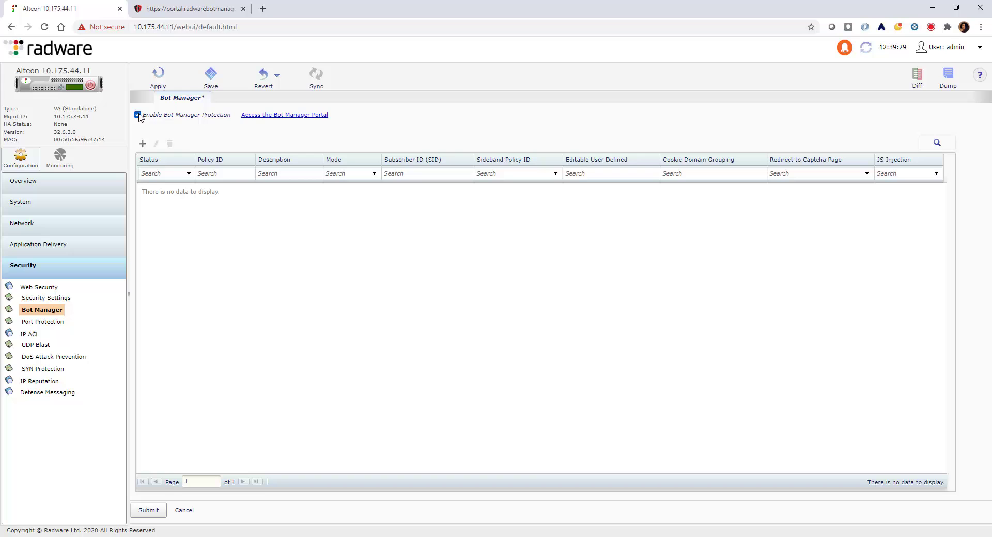
Add a new enabled Bot Manager policy with the ID MyBOTPol and set its mode to Active.
click(142, 144)
click(137, 113)
click(221, 131)
text(MyBOTPol)
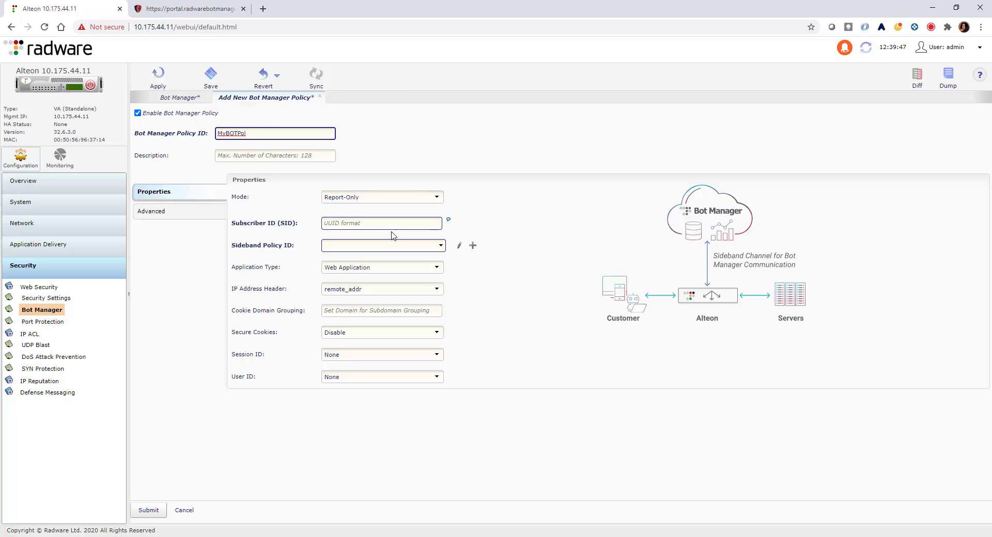
click(432, 196)
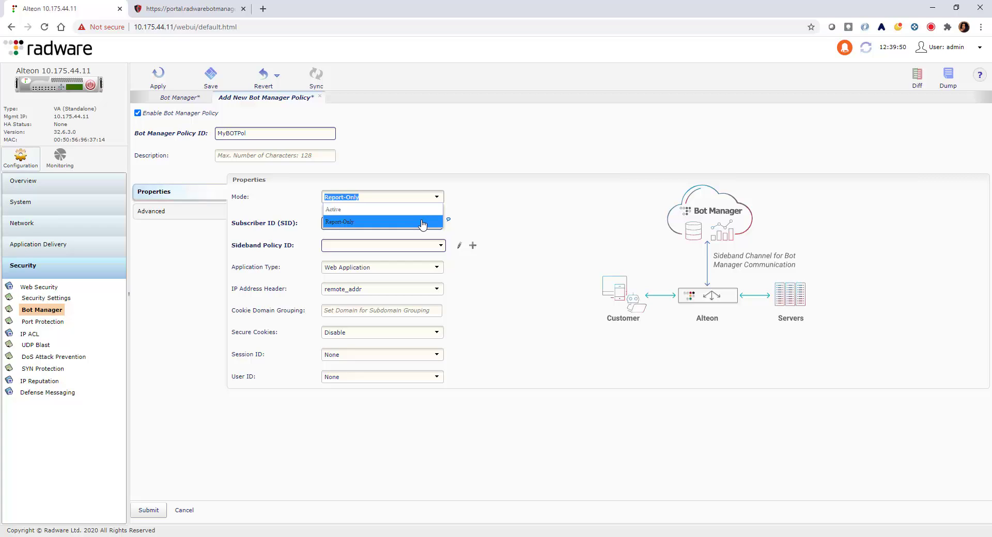
click(423, 215)
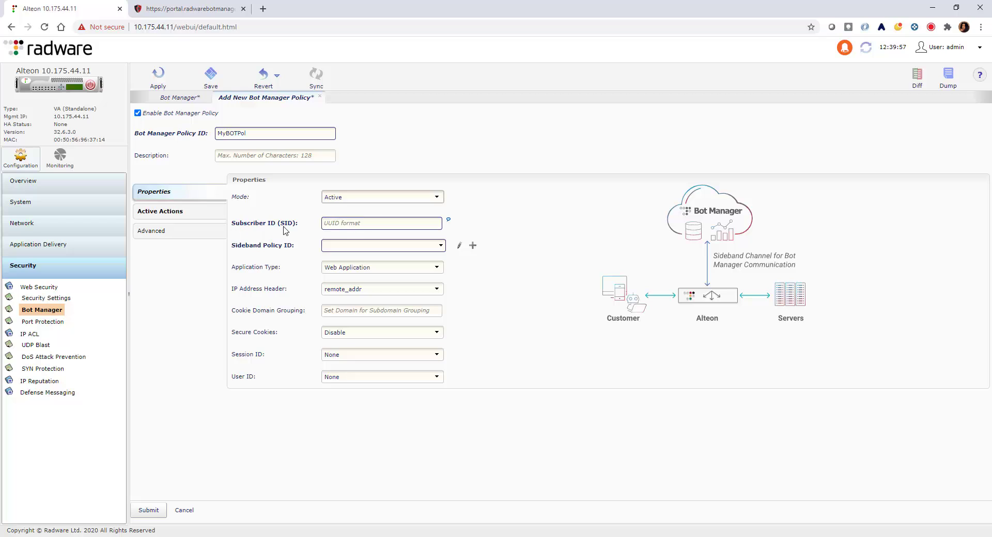
Copy the production ID from the Bot Manager portal's subscriber ID details into the policy's Subscriber ID (SID).
mouse_move(451, 222)
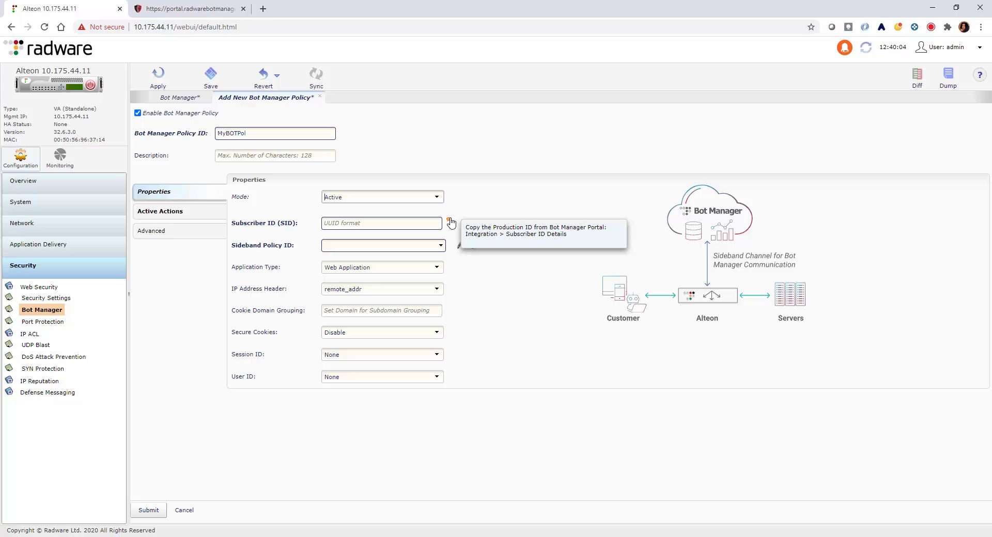
click(217, 8)
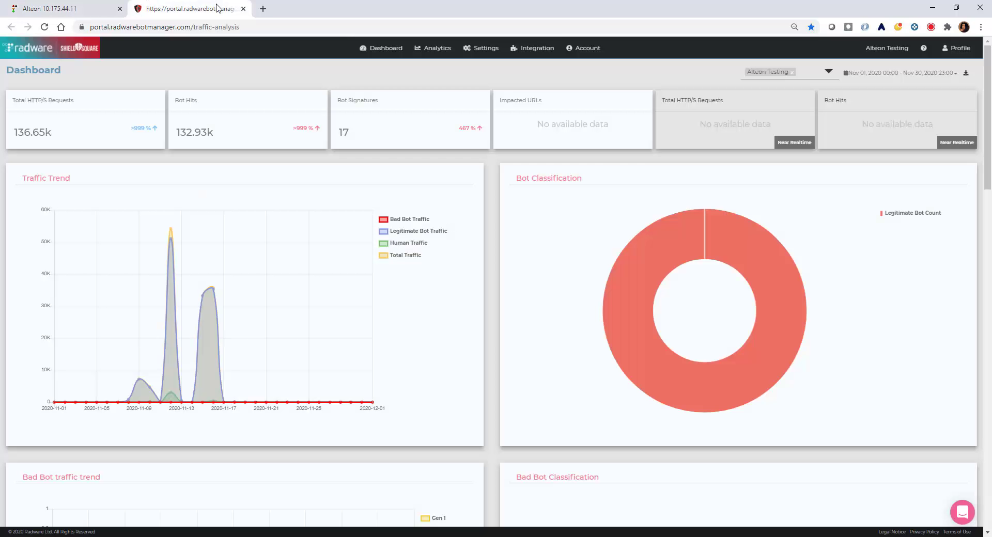
click(540, 50)
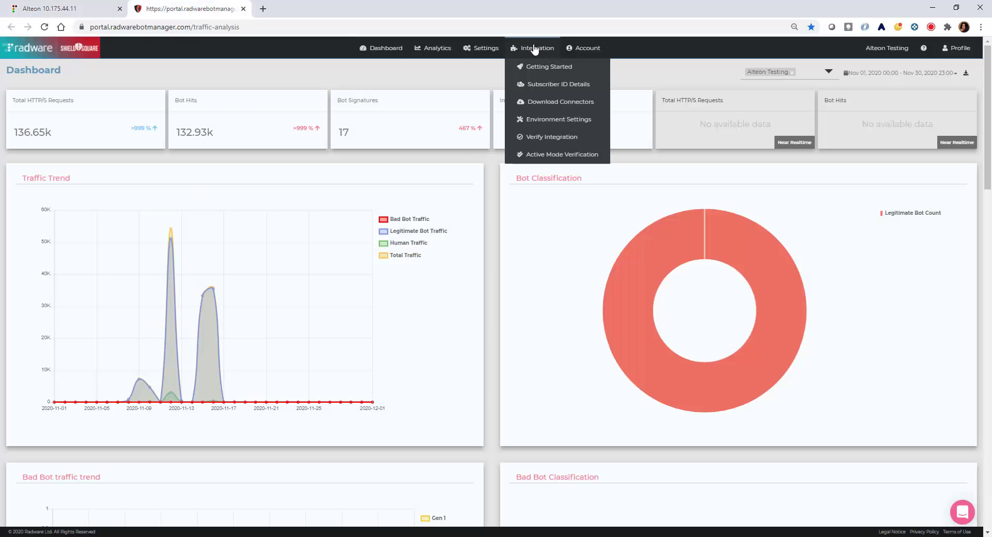
click(544, 84)
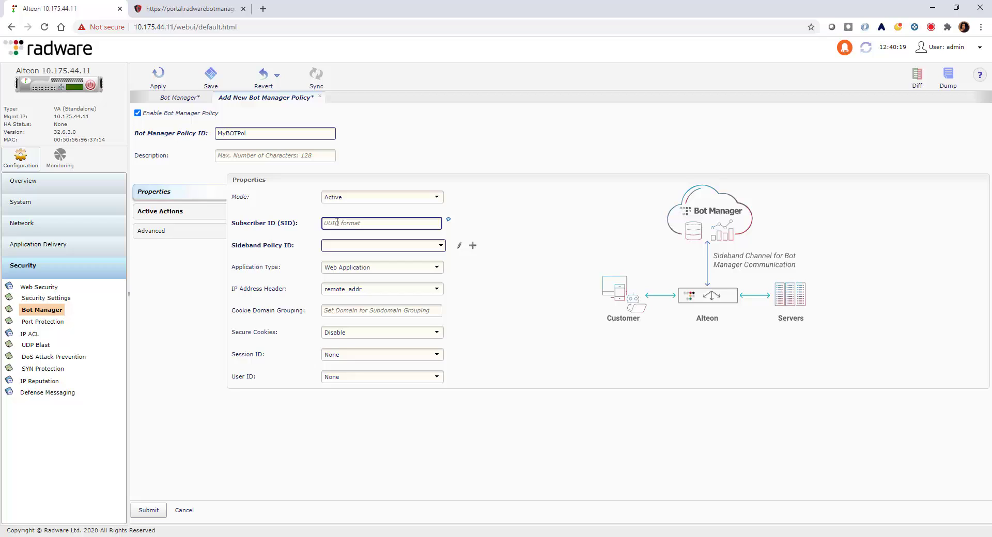
key(ctrl+v)
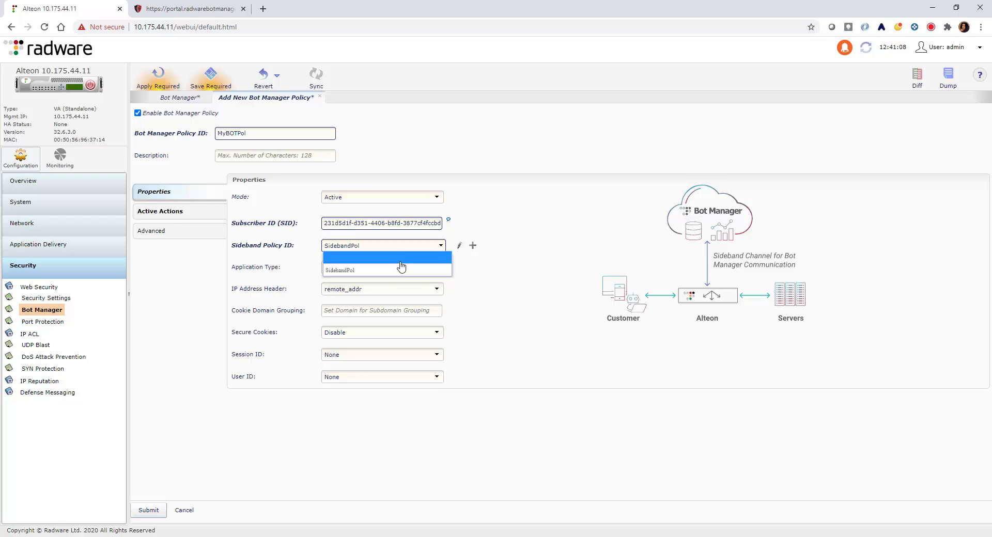
Assign the sideband policy SidebandPol, with application type Web Application and IP address header remote_addr.
click(398, 271)
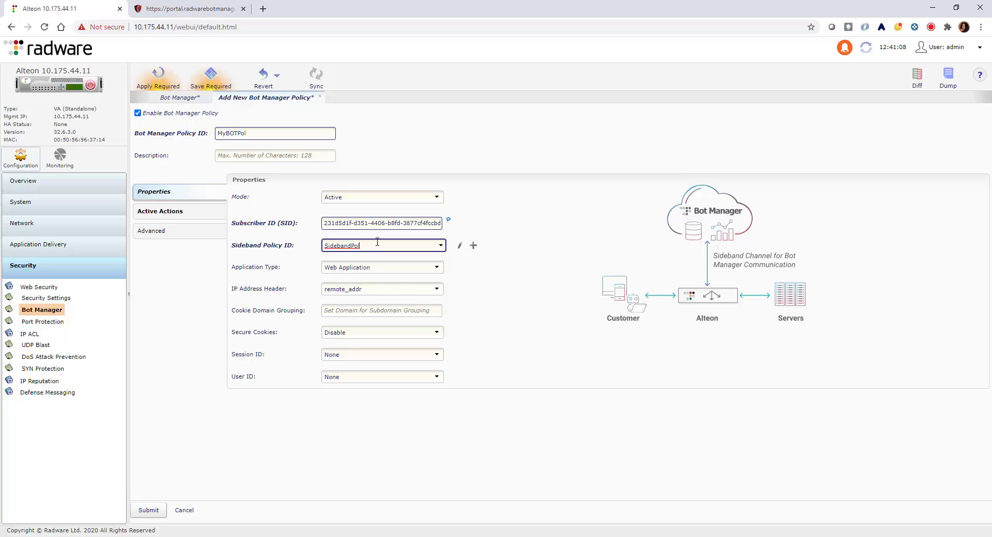
click(439, 270)
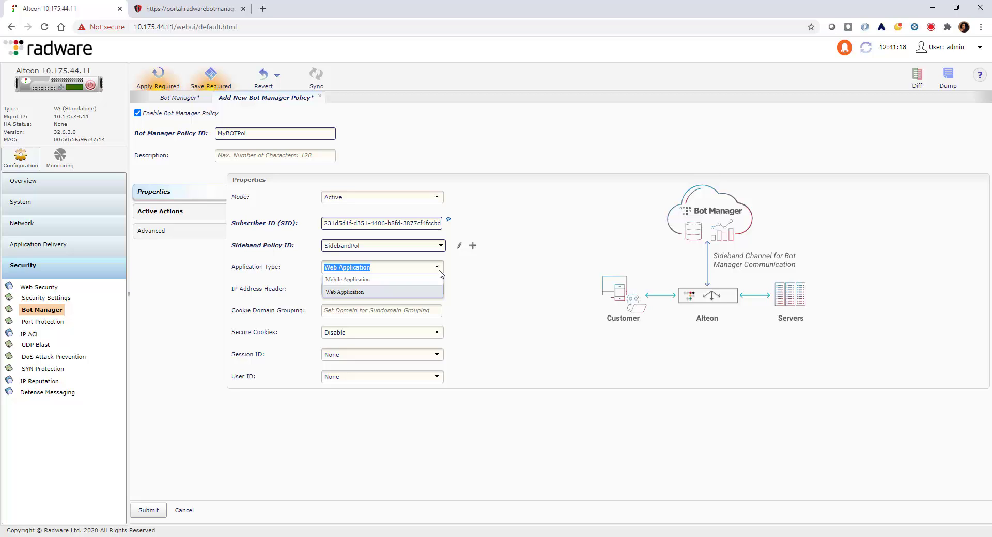
click(439, 292)
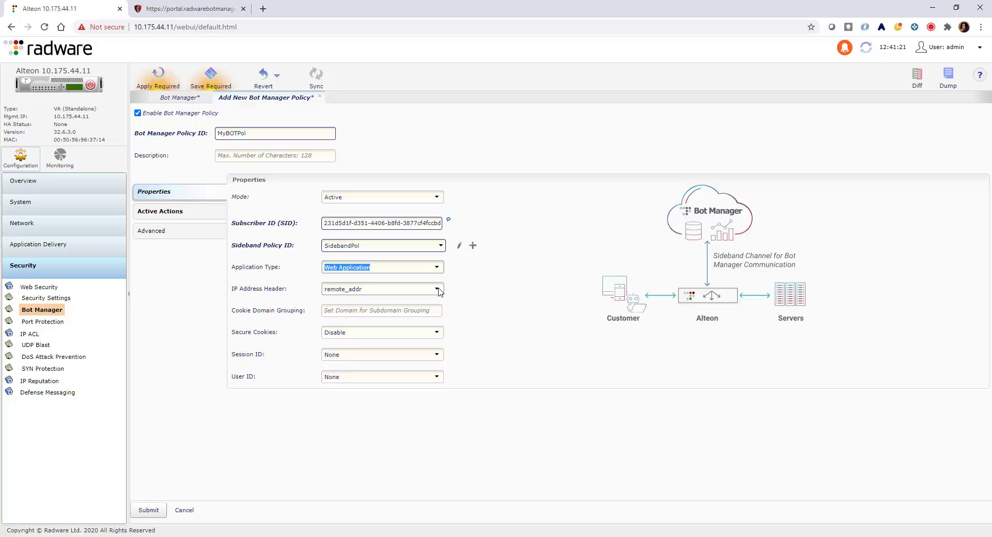
click(439, 291)
click(438, 291)
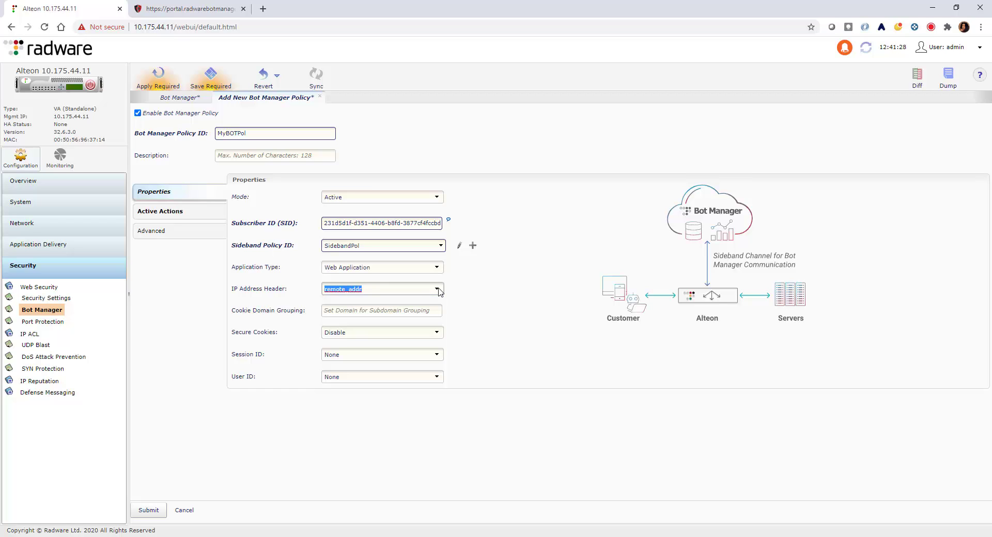
Review the policy's active actions and advanced settings, and submit the new Bot Manager policy.
click(187, 217)
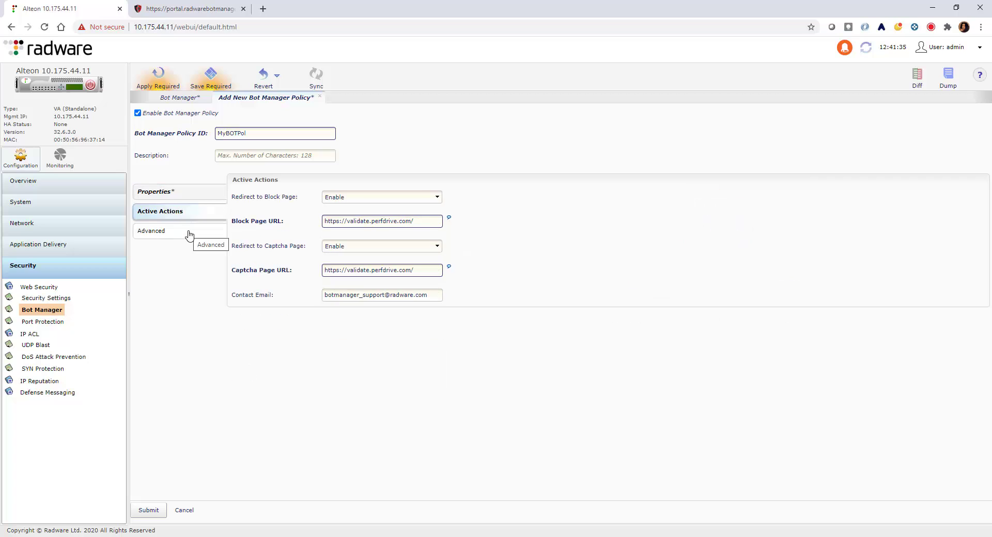
click(188, 235)
click(191, 201)
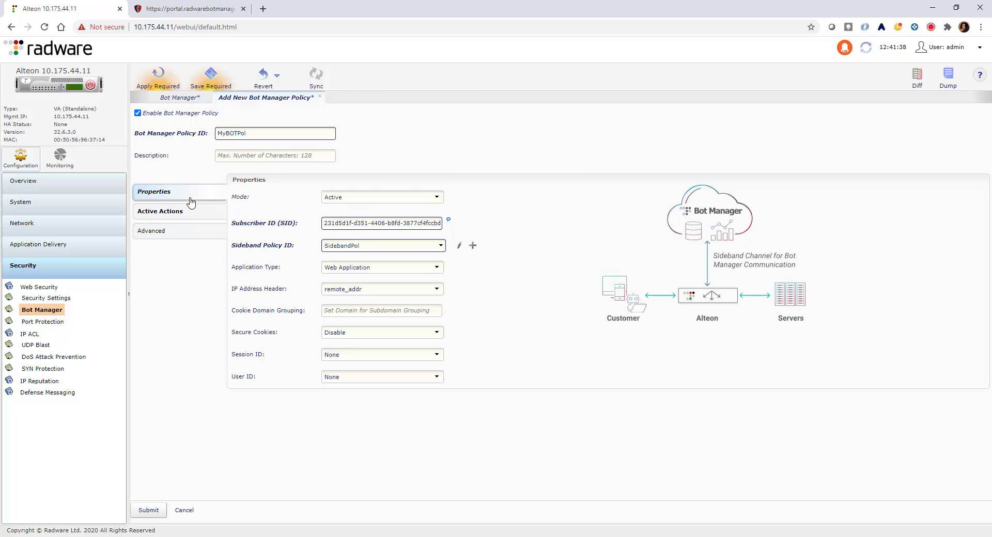
click(152, 511)
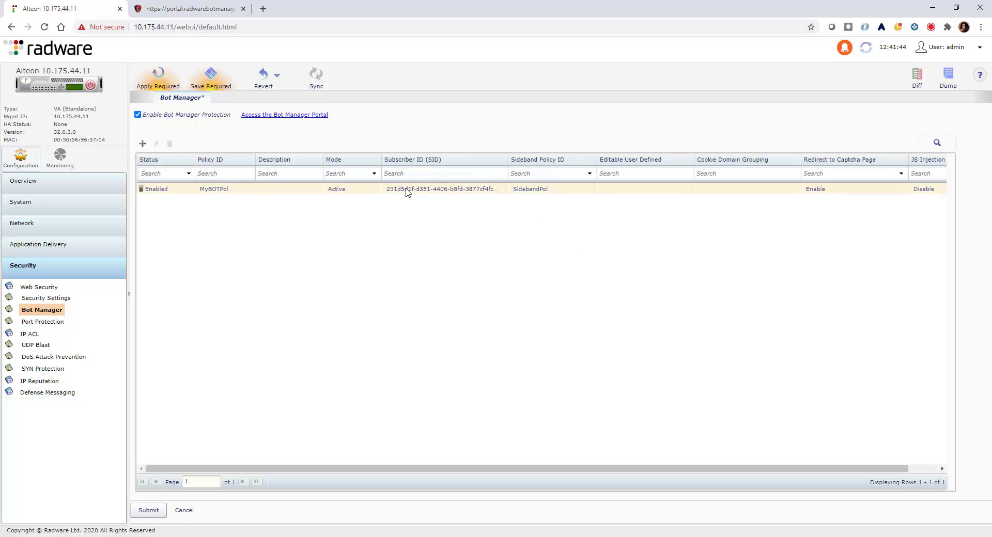
Attach the MyBOTPol Bot Manager policy to the HTTP virtual service of xyz.com on port 80 and submit the service.
click(33, 251)
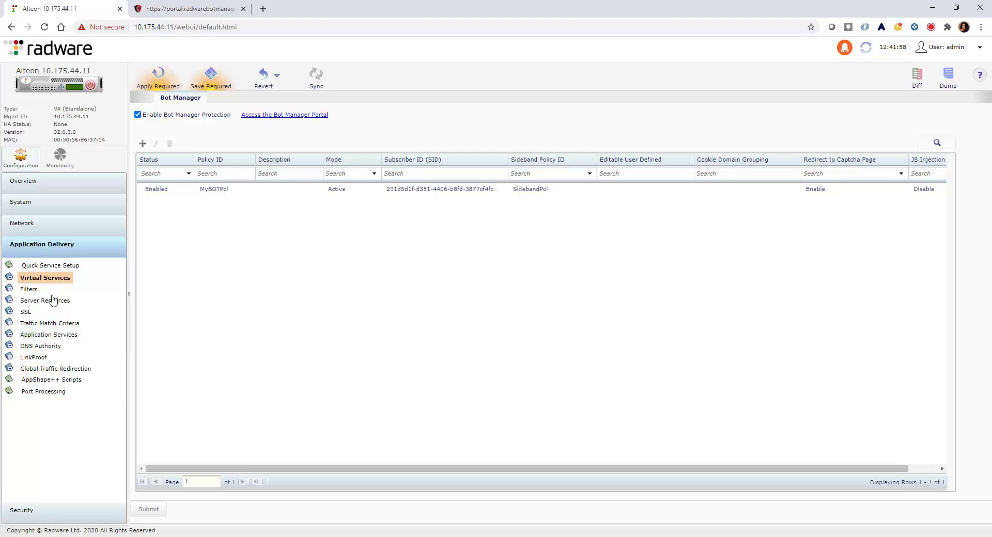
click(47, 279)
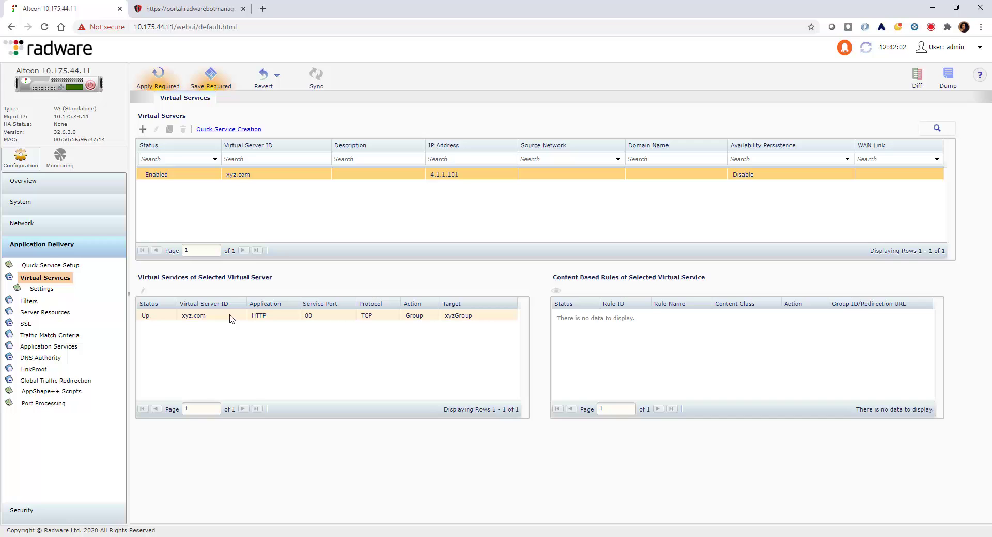
double_click(231, 317)
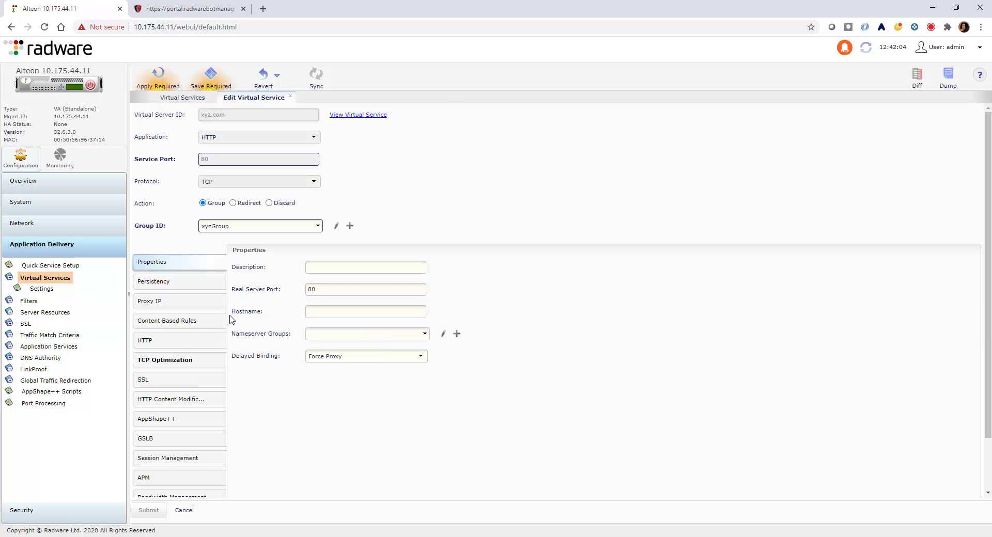
click(170, 344)
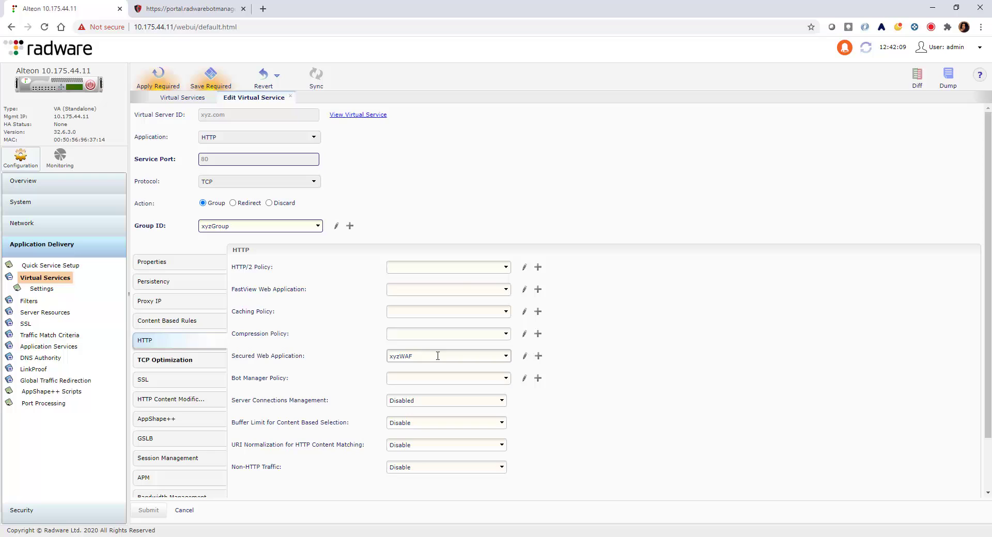
click(506, 379)
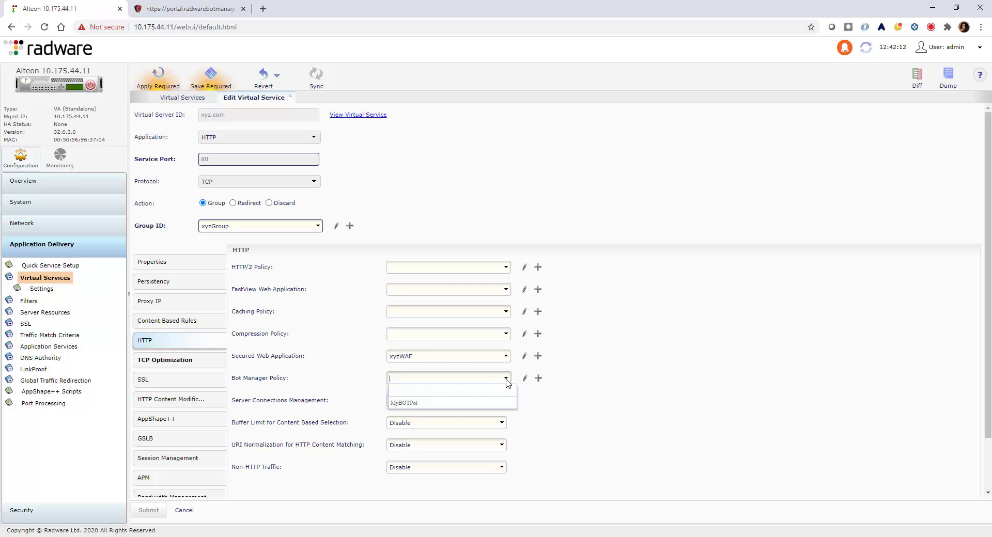
click(437, 404)
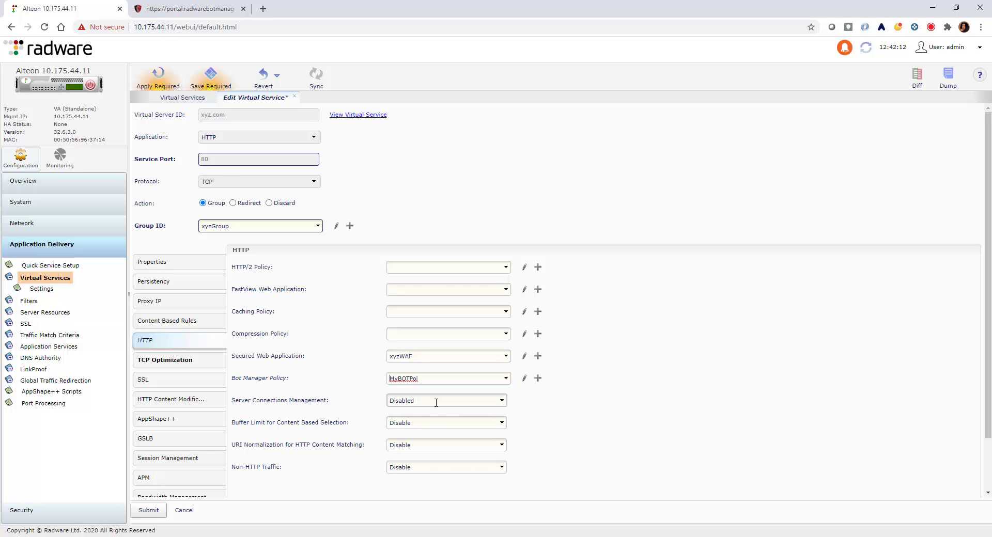
click(149, 511)
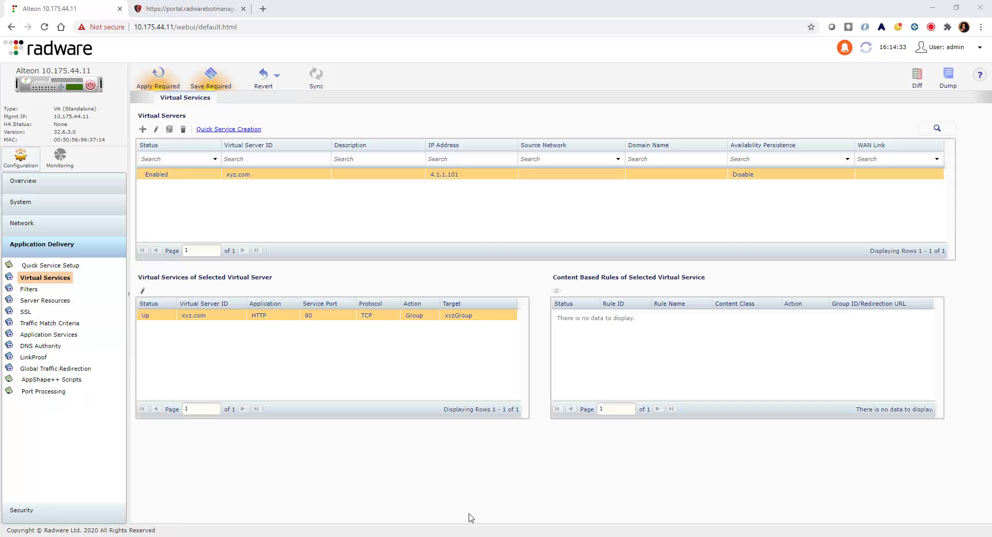
Apply and save the pending Alteon configuration changes, and dismiss the resulting message.
click(160, 80)
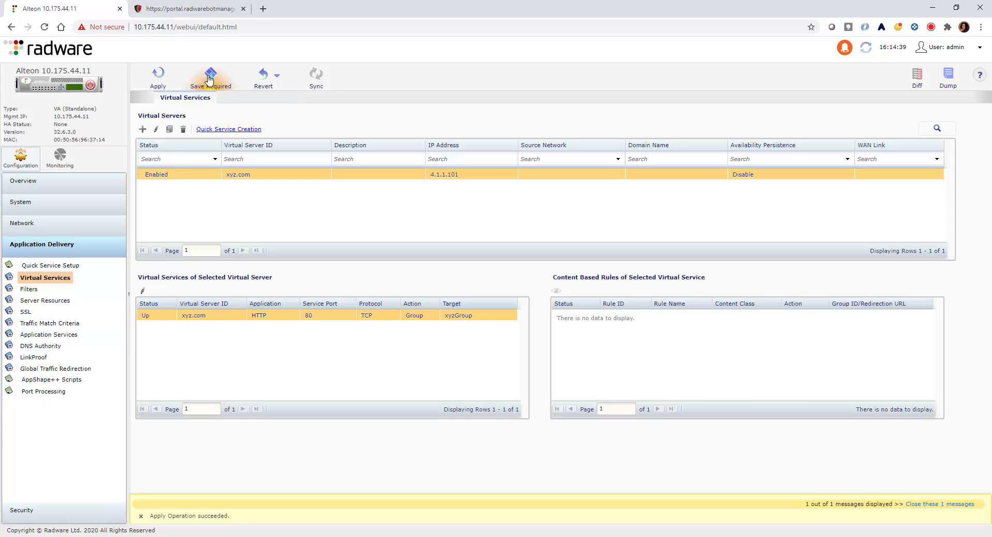
click(210, 77)
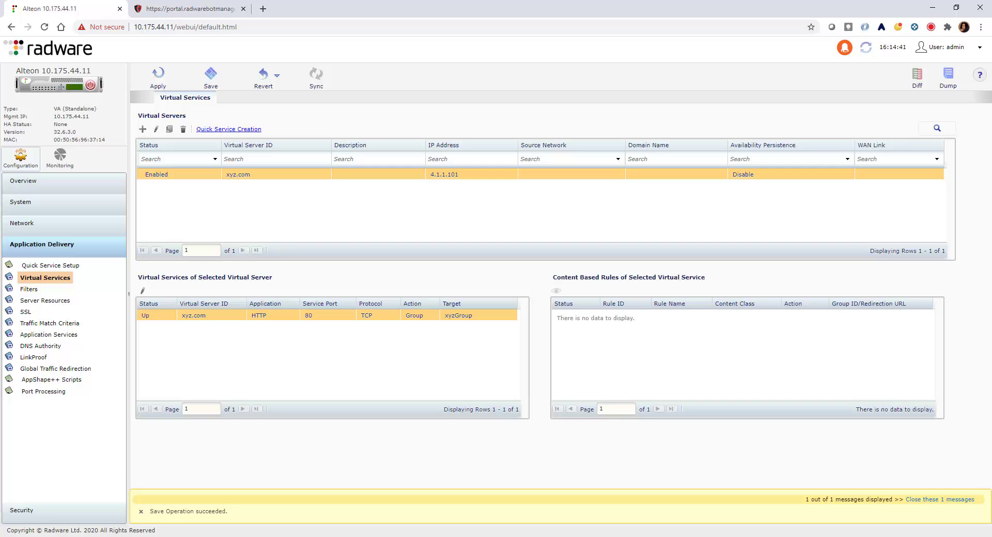
click(933, 500)
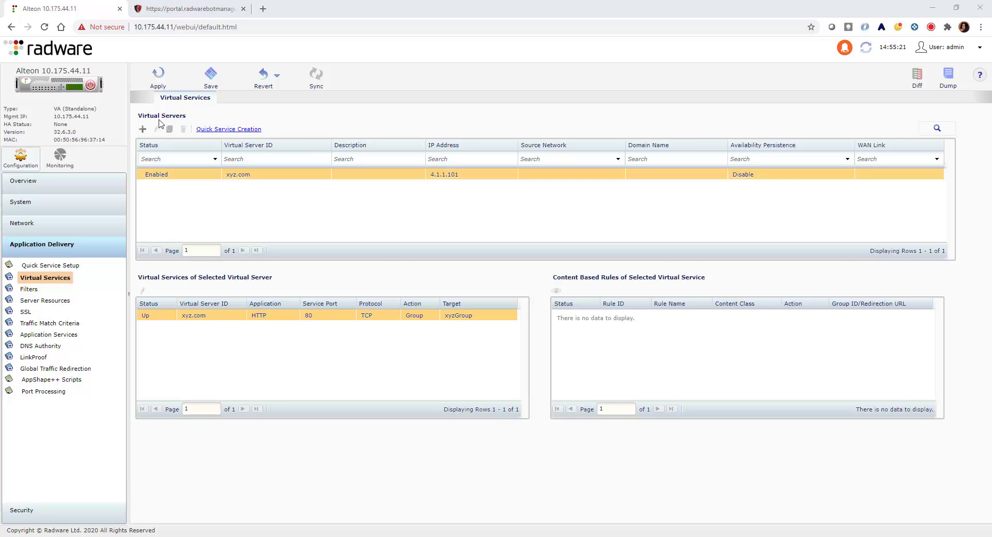
Switch to the Radware Bot Manager portal and examine the traffic dashboard.
click(178, 9)
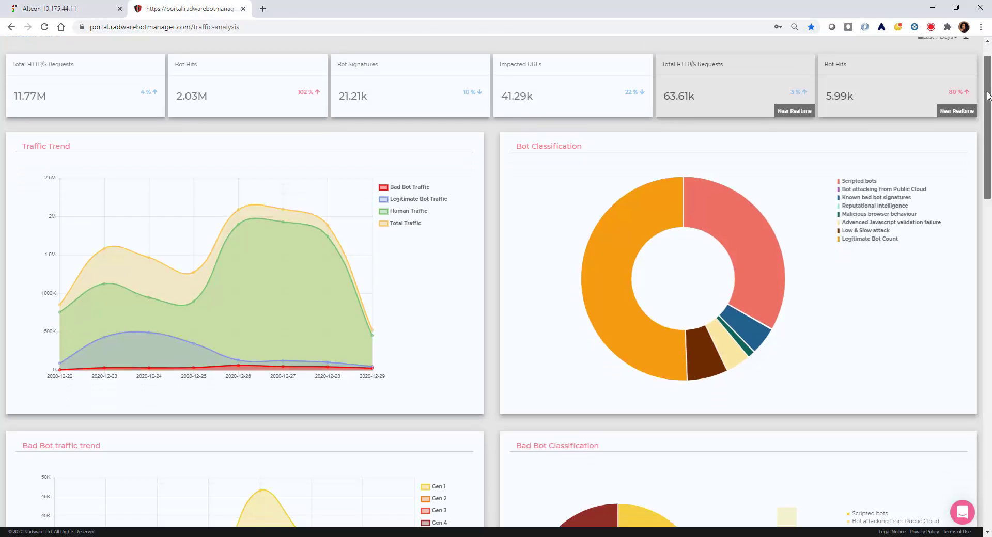